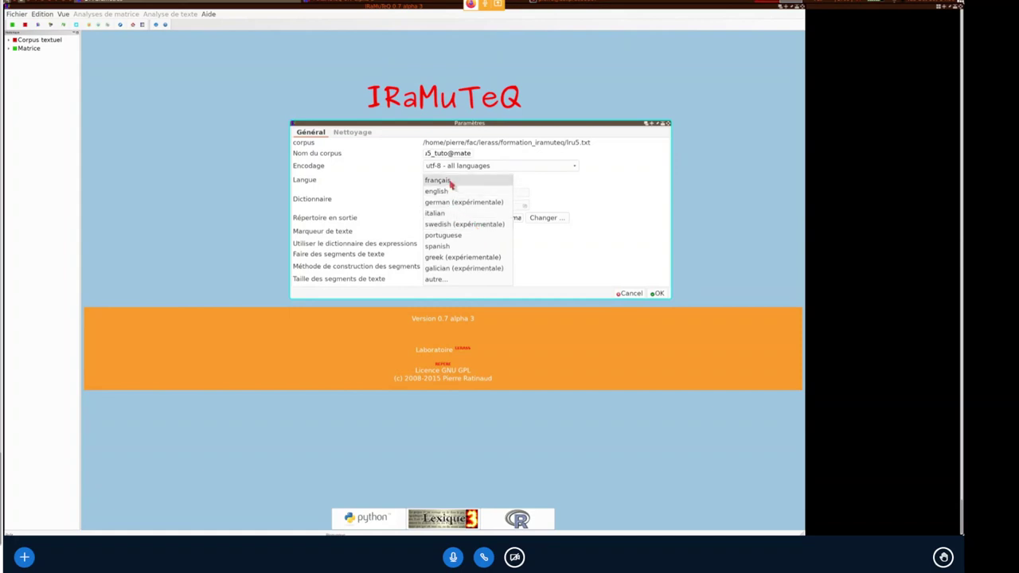
Step: Set the language of the lru5.txt corpus to français
{"action": "left_click", "coordinate": [451, 184]}
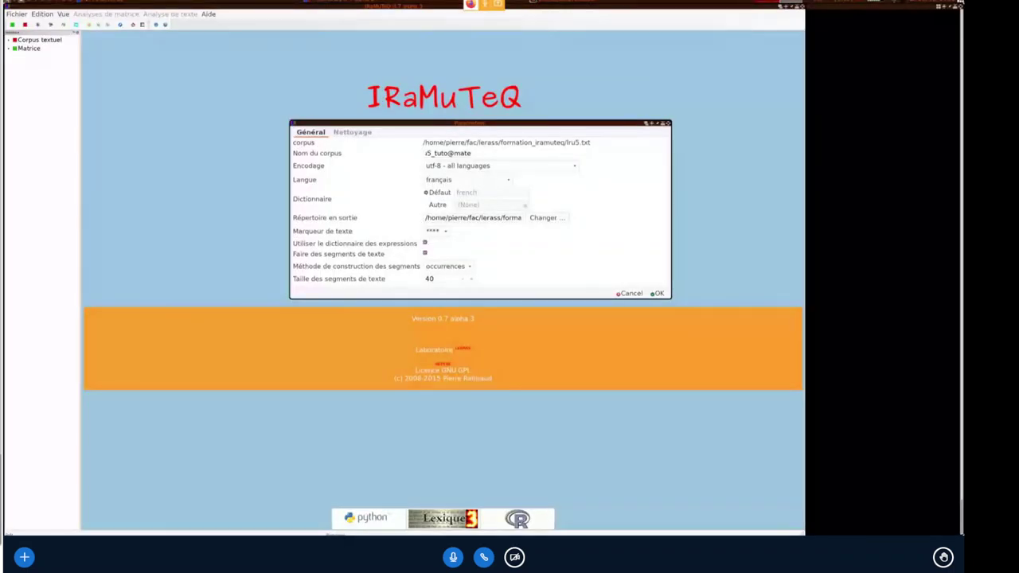
Step: Try the paragraphes method for building text segments, and restore the occurrences method
{"action": "left_click", "coordinate": [467, 265]}
{"action": "left_click", "coordinate": [465, 278]}
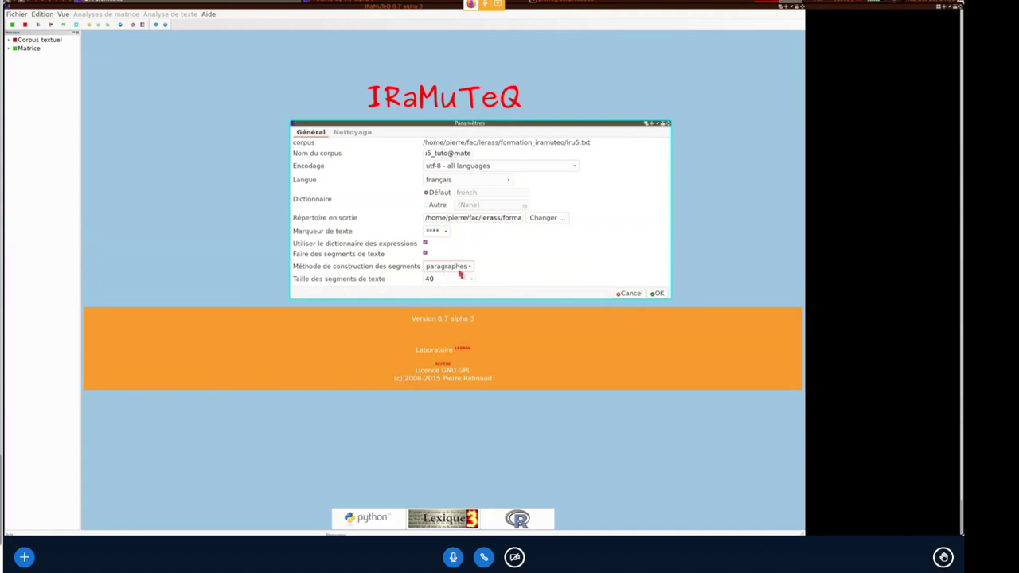
{"action": "left_click", "coordinate": [462, 267]}
{"action": "left_click", "coordinate": [459, 258]}
Step: Examine the full list of allowed characters in the corpus cleaning settings, from its beginning to its end
{"action": "key", "text": "ctrl+Tab"}
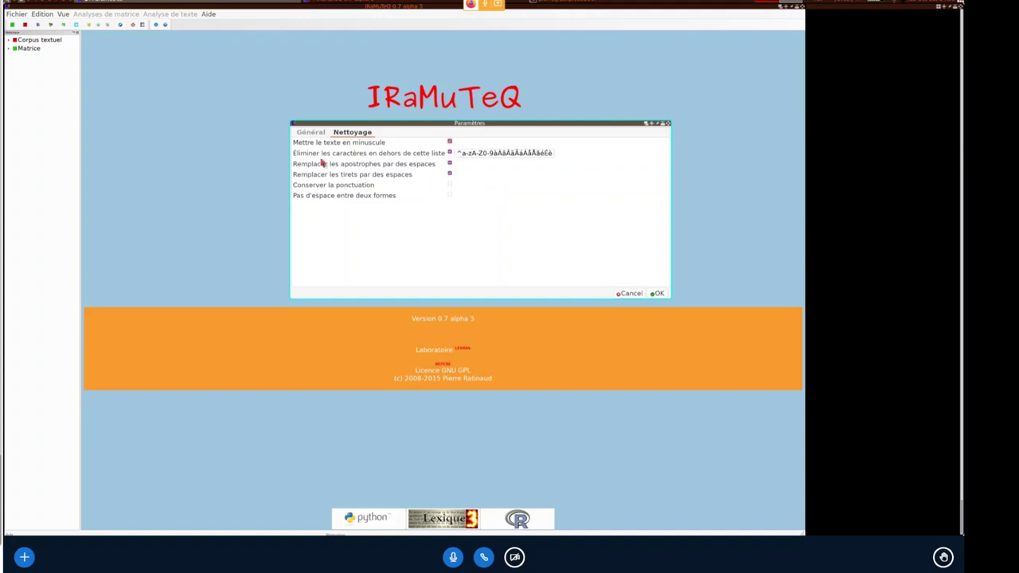
{"action": "left_click", "coordinate": [490, 155]}
{"action": "key", "text": "Right"}
{"action": "key", "text": "Right"}
{"action": "key", "text": "Right"}
{"action": "key", "text": "Right"}
{"action": "key", "text": "Right"}
{"action": "key", "text": "Right"}
{"action": "key", "text": "Right"}
{"action": "key", "text": "Right"}
{"action": "key", "text": "Right"}
{"action": "key", "text": "Right"}
{"action": "key", "text": "Right"}
{"action": "key", "text": "Right"}
{"action": "key", "text": "Right"}
{"action": "key", "text": "Right"}
{"action": "key", "text": "Right"}
{"action": "key", "text": "Right"}
{"action": "key", "text": "Right"}
{"action": "key", "text": "Right"}
{"action": "key", "text": "Right"}
{"action": "key", "text": "Right"}
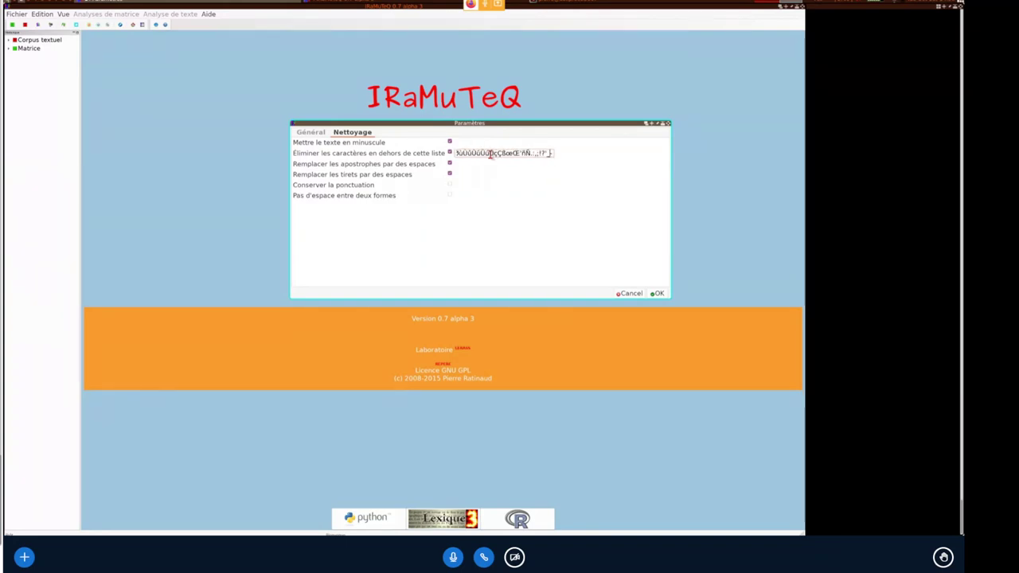
{"action": "key", "text": "Left"}
{"action": "key", "text": "Left"}
{"action": "key", "text": "Left"}
{"action": "key", "text": "Left"}
{"action": "key", "text": "Left"}
{"action": "key", "text": "Left"}
{"action": "key", "text": "Left"}
{"action": "key", "text": "Left"}
{"action": "key", "text": "Left"}
{"action": "key", "text": "Left"}
{"action": "key", "text": "Left"}
{"action": "key", "text": "Left"}
{"action": "key", "text": "Left"}
{"action": "key", "text": "Left"}
{"action": "key", "text": "Left"}
{"action": "key", "text": "Left"}
{"action": "key", "text": "Left"}
{"action": "key", "text": "Left"}
{"action": "key", "text": "Left"}
{"action": "key", "text": "Left"}
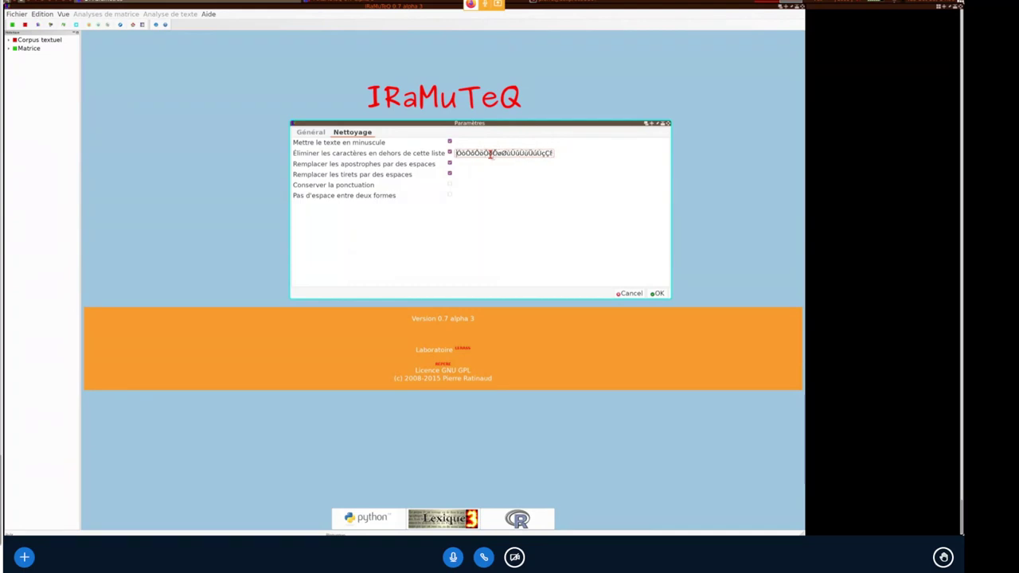
{"action": "key", "text": "Left"}
{"action": "key", "text": "Left"}
{"action": "key", "text": "Left"}
{"action": "key", "text": "Left"}
{"action": "key", "text": "Left"}
{"action": "key", "text": "Left"}
{"action": "key", "text": "Left"}
{"action": "key", "text": "Left"}
{"action": "key", "text": "Left"}
{"action": "key", "text": "Left"}
{"action": "key", "text": "Left"}
{"action": "key", "text": "Left"}
{"action": "key", "text": "Left"}
{"action": "key", "text": "Left"}
{"action": "key", "text": "Left"}
{"action": "key", "text": "Left"}
{"action": "key", "text": "Left"}
{"action": "key", "text": "Left"}
{"action": "key", "text": "Left"}
{"action": "key", "text": "Left"}
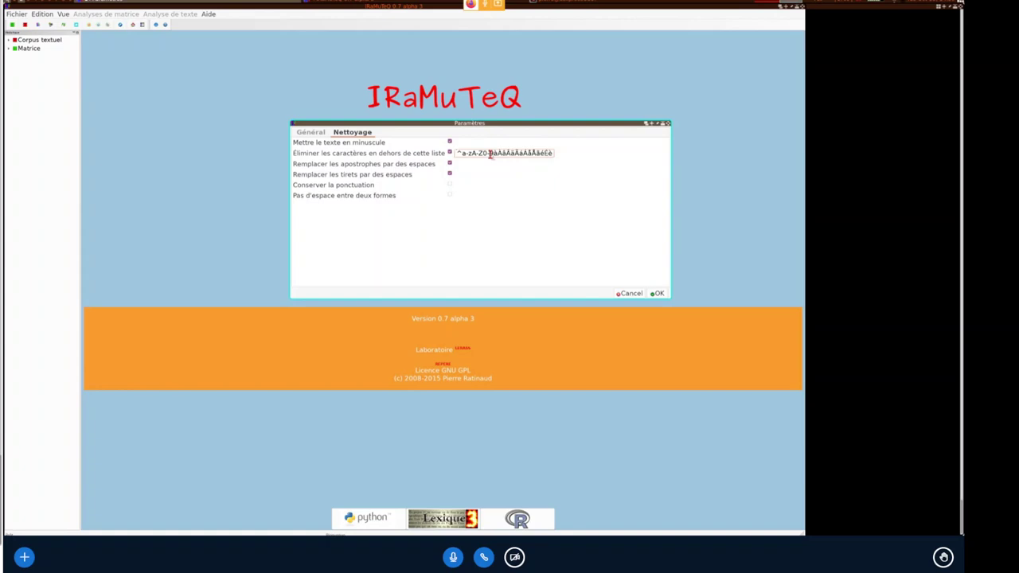
{"action": "key", "text": "Right"}
{"action": "key", "text": "Right"}
{"action": "key", "text": "Right"}
{"action": "key", "text": "Right"}
{"action": "key", "text": "Right"}
{"action": "key", "text": "Right"}
{"action": "key", "text": "Right"}
{"action": "key", "text": "Right"}
{"action": "key", "text": "Right"}
{"action": "key", "text": "Right"}
{"action": "key", "text": "Right"}
{"action": "key", "text": "Right"}
{"action": "key", "text": "Right"}
{"action": "key", "text": "Right"}
{"action": "key", "text": "Right"}
{"action": "key", "text": "Right"}
{"action": "key", "text": "Right"}
{"action": "key", "text": "Right"}
{"action": "key", "text": "Right"}
{"action": "key", "text": "Right"}
{"action": "key", "text": "Right"}
{"action": "key", "text": "Right"}
{"action": "key", "text": "Right"}
{"action": "key", "text": "Right"}
{"action": "key", "text": "Right"}
{"action": "key", "text": "Right"}
{"action": "key", "text": "Right"}
{"action": "key", "text": "Right"}
{"action": "key", "text": "Right"}
{"action": "key", "text": "Right"}
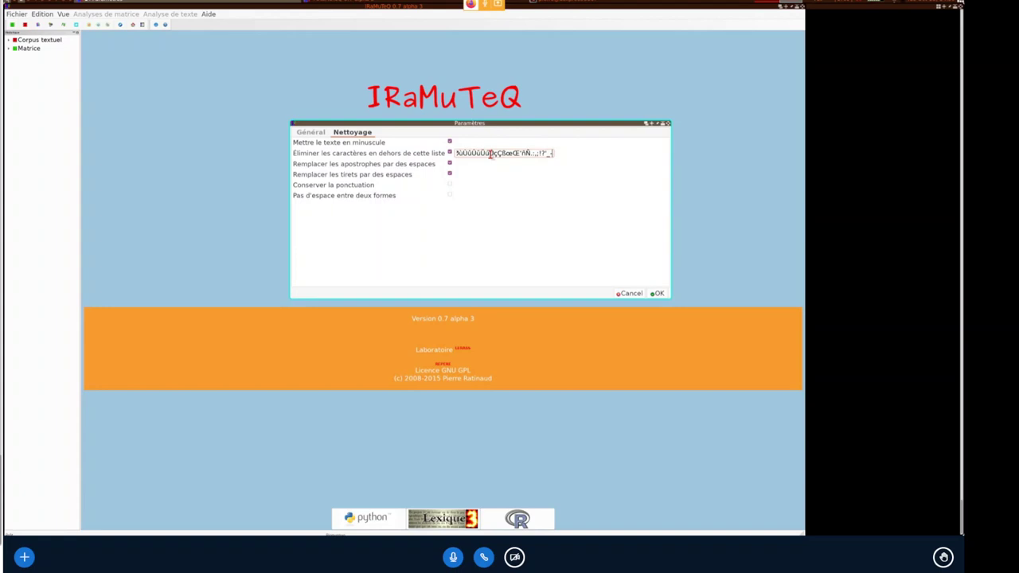